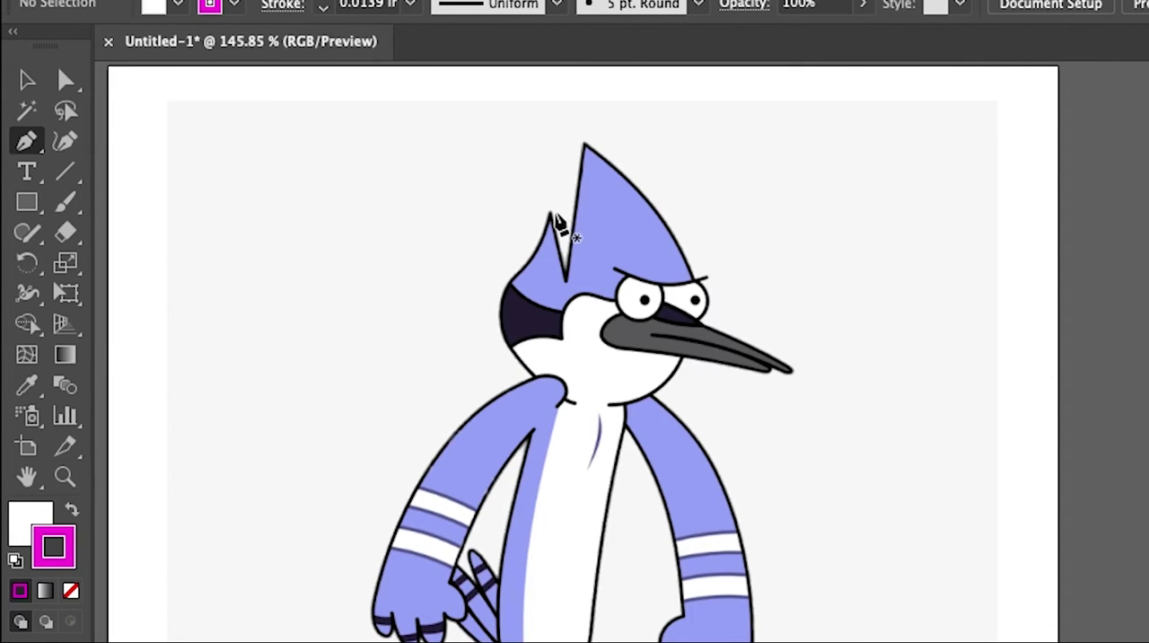
- Trace the crest from spike to notch to tip, curving down beside the eye
{"action": "left_click", "coordinate": [552, 216]}
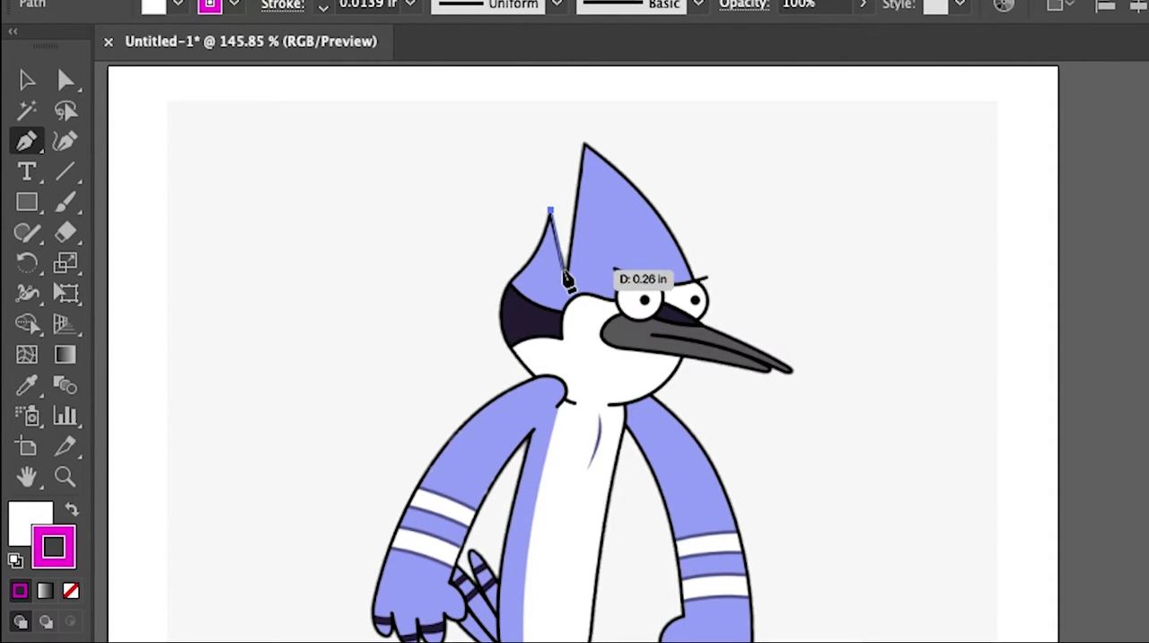
{"action": "left_click", "coordinate": [565, 278]}
{"action": "left_click", "coordinate": [584, 144]}
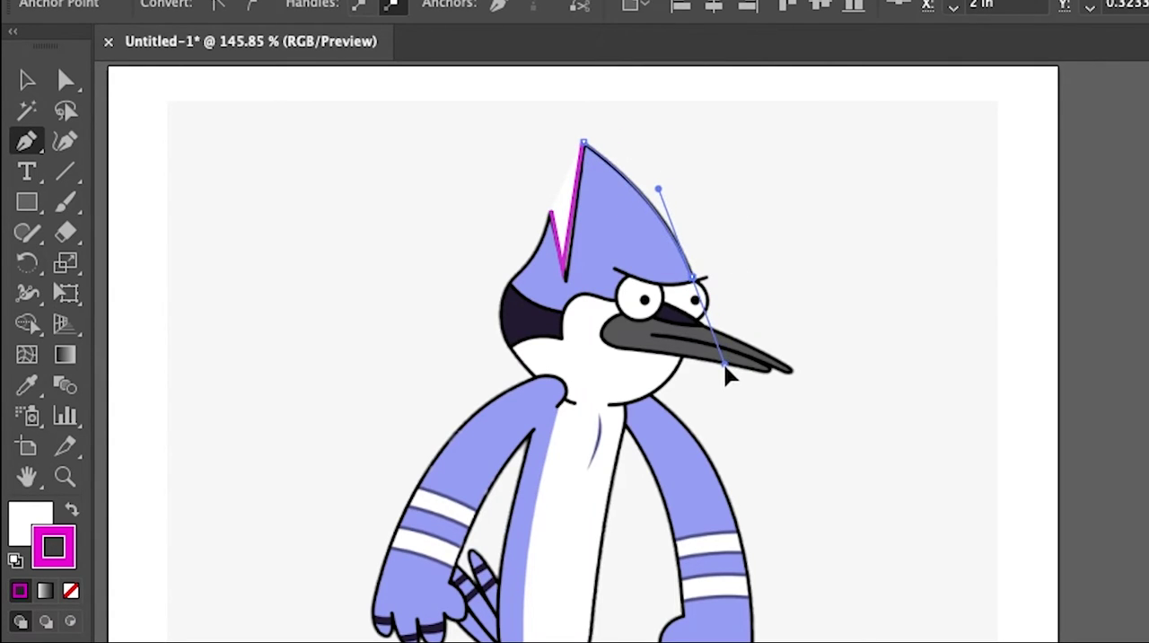
{"action": "left_click_drag", "start_coordinate": [695, 278], "coordinate": [727, 363]}
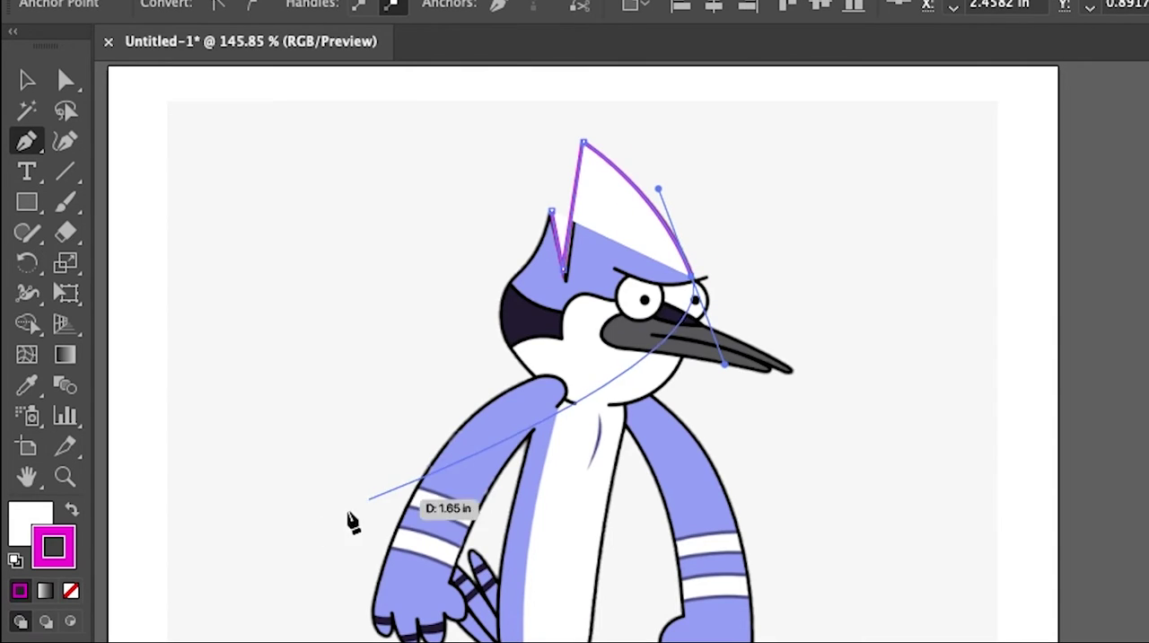
{"action": "left_click", "coordinate": [27, 525]}
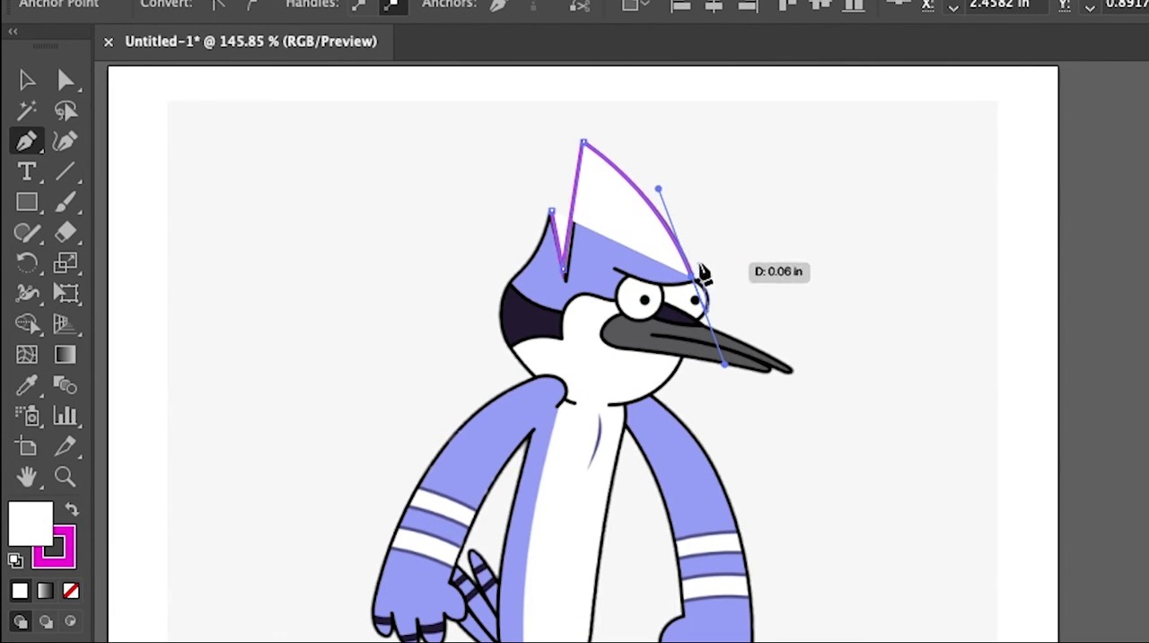
{"action": "left_click", "coordinate": [27, 534]}
{"action": "left_click", "coordinate": [56, 546]}
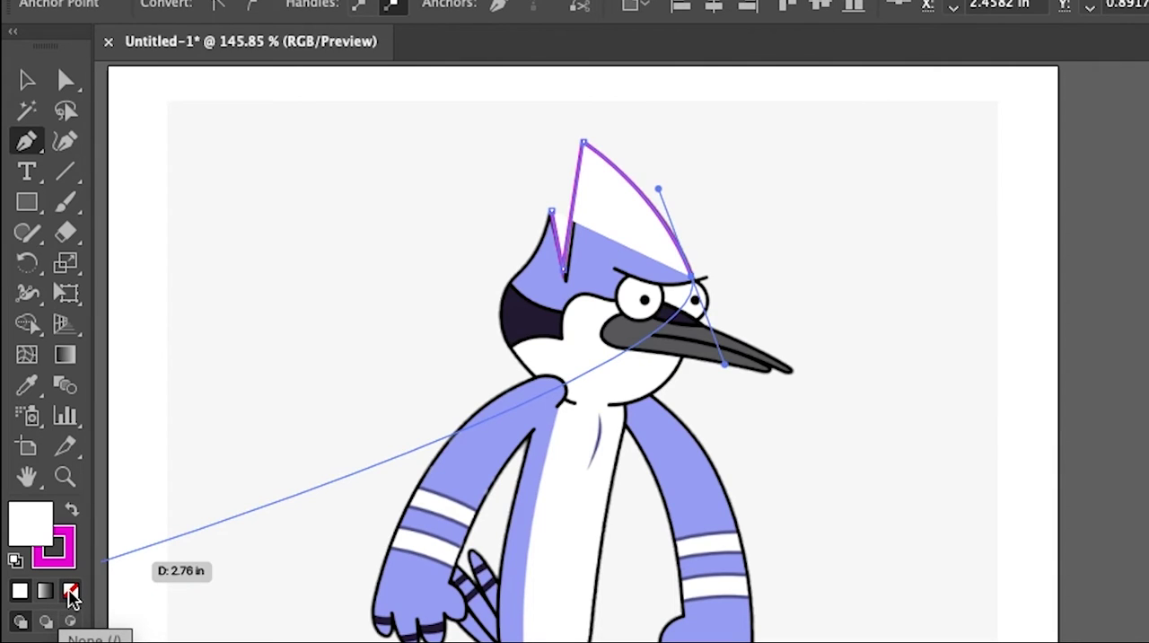
- Set the crest path's fill to None, then its stroke to None
{"action": "left_click", "coordinate": [71, 591]}
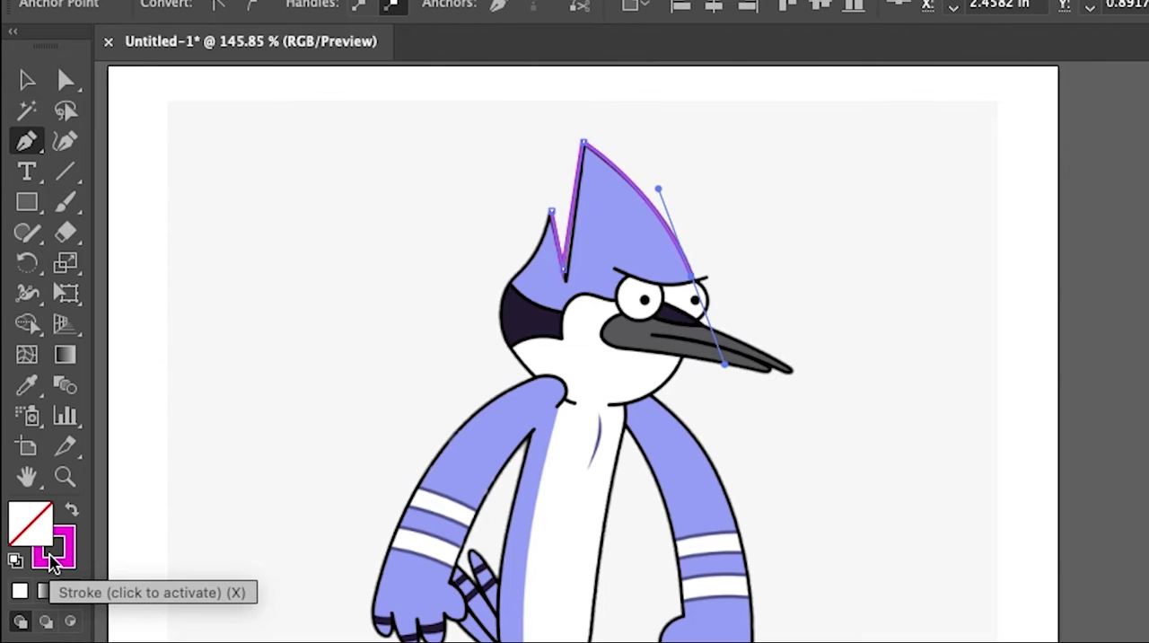
{"action": "left_click", "coordinate": [54, 556]}
{"action": "left_click", "coordinate": [71, 591]}
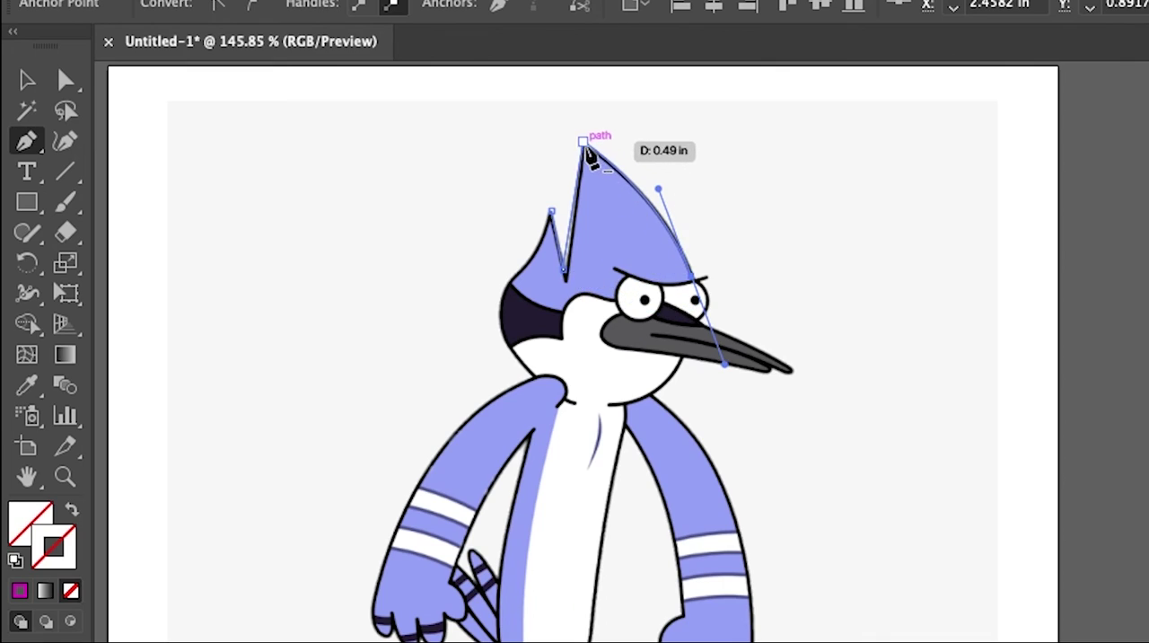